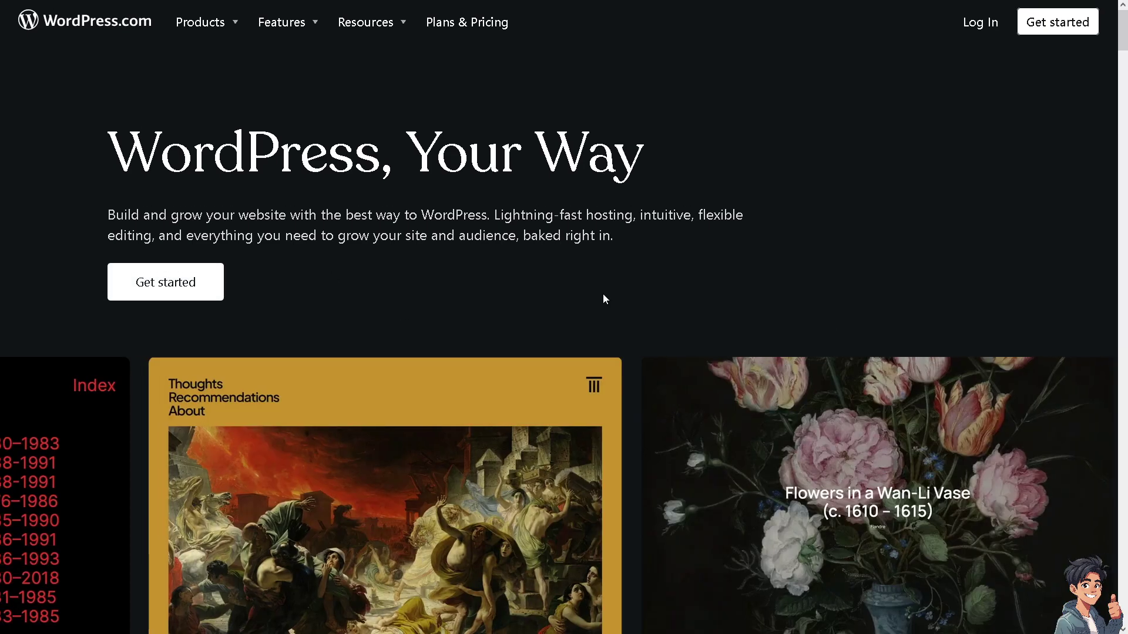
Start creating a new WordPress.com account from the homepage's Get started button
left_click(169, 283)
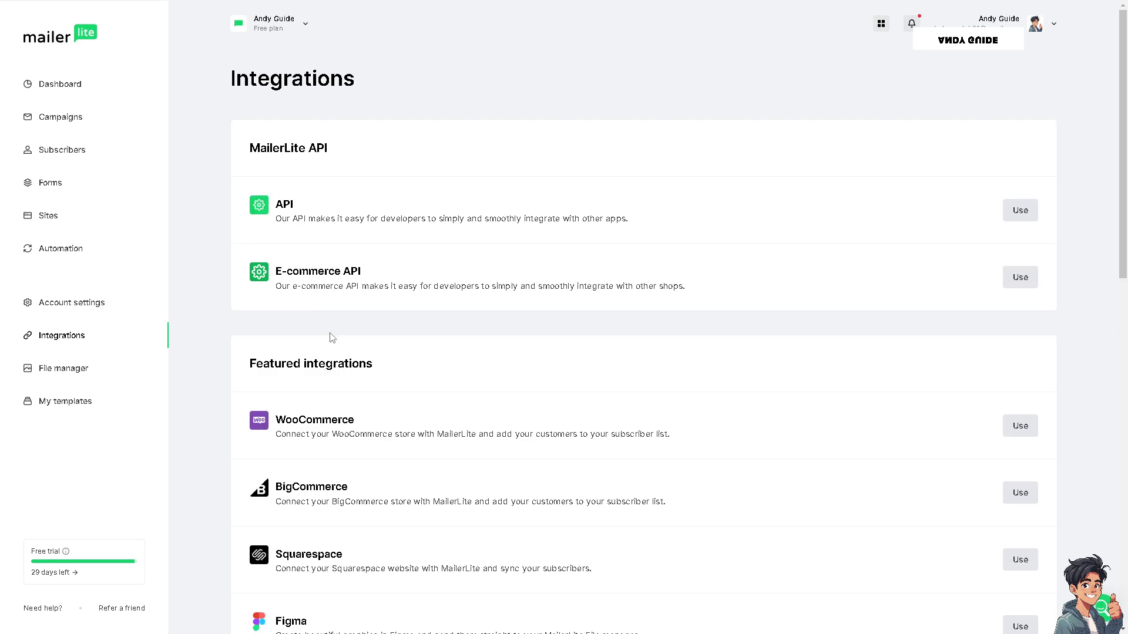
Scroll the MailerLite Integrations list down to the WordPress entry
scroll(332, 358, "down", 5)
scroll(321, 370, "down", 4)
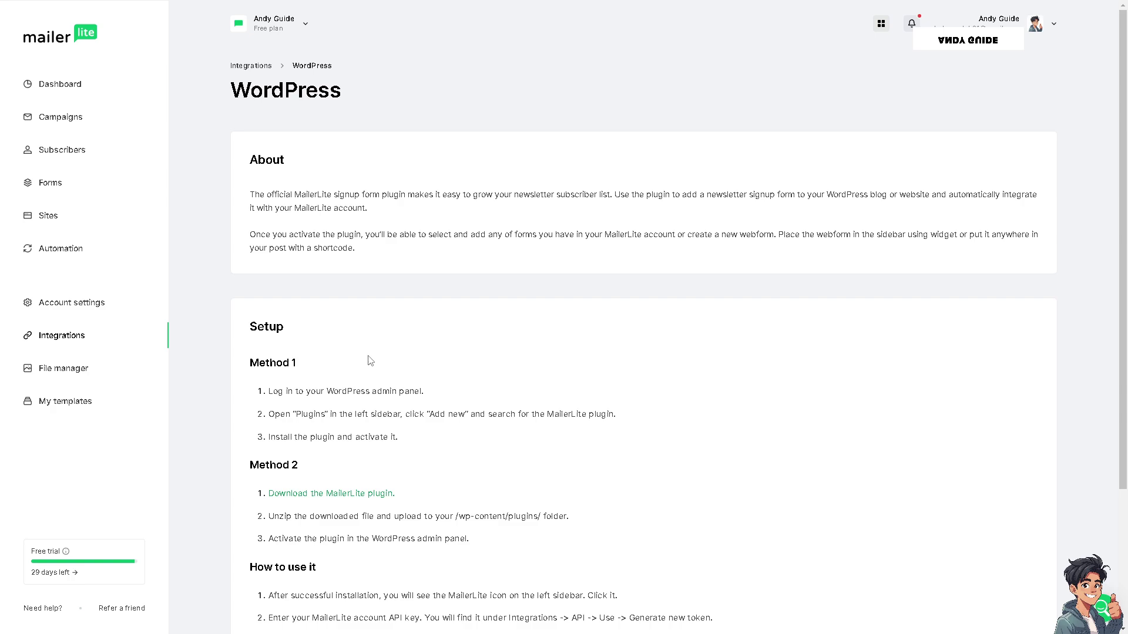
Highlight the admin-panel login step in MailerLite's WordPress setup instructions
left_click_drag(324, 389, 414, 391)
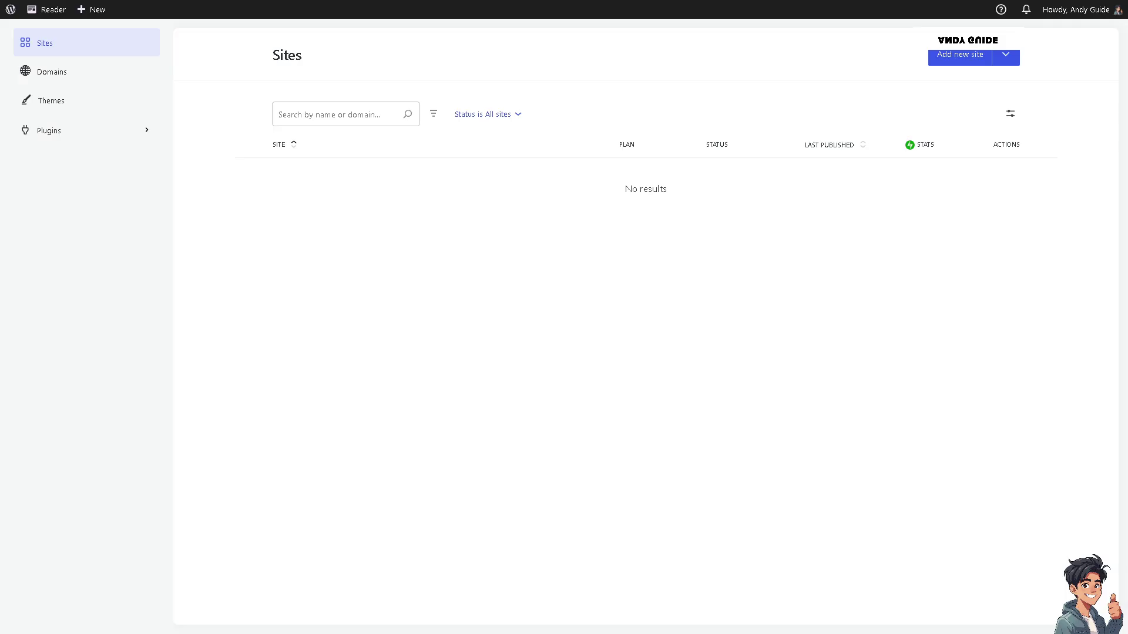
Open the WordPress.com plugins marketplace and search for 'Mailer'
left_click(73, 138)
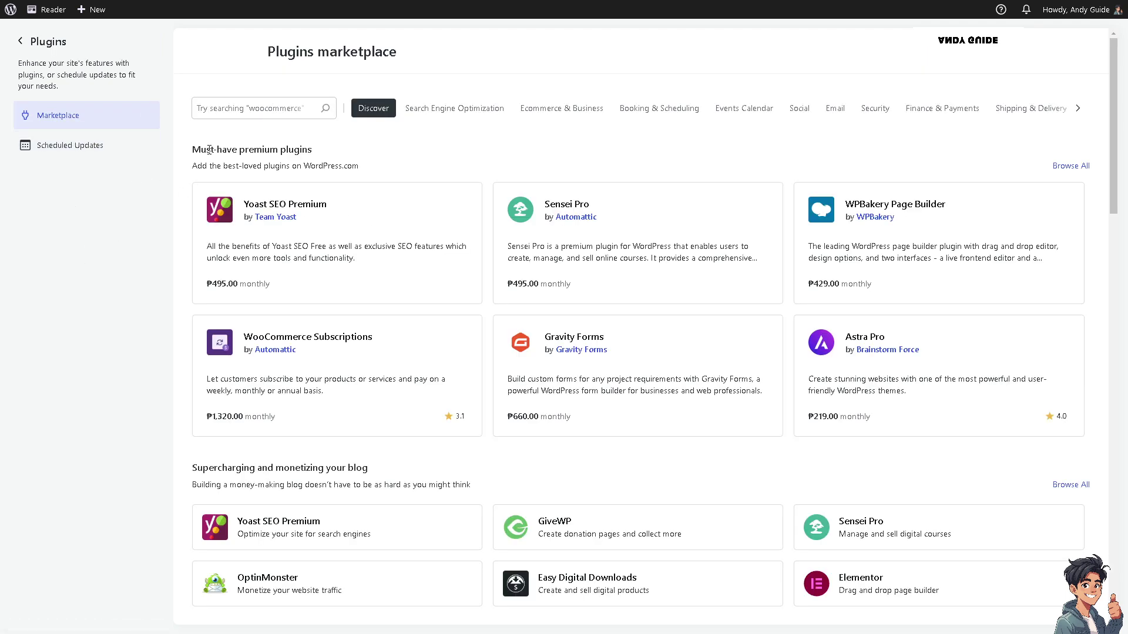
left_click(224, 109)
type("Mailer")
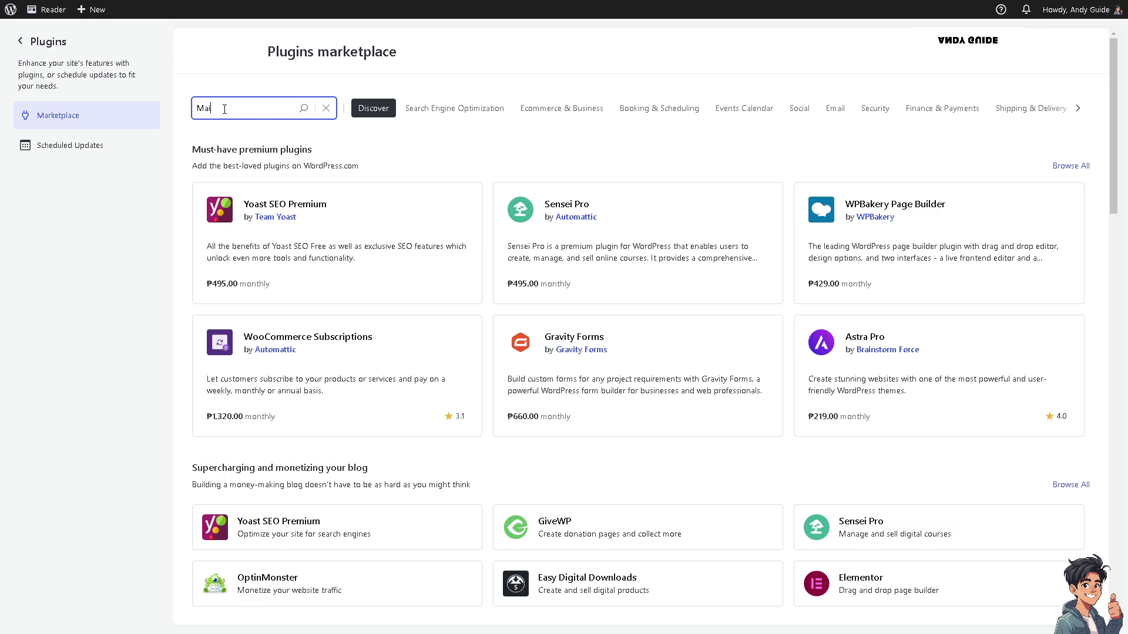
left_click(303, 111)
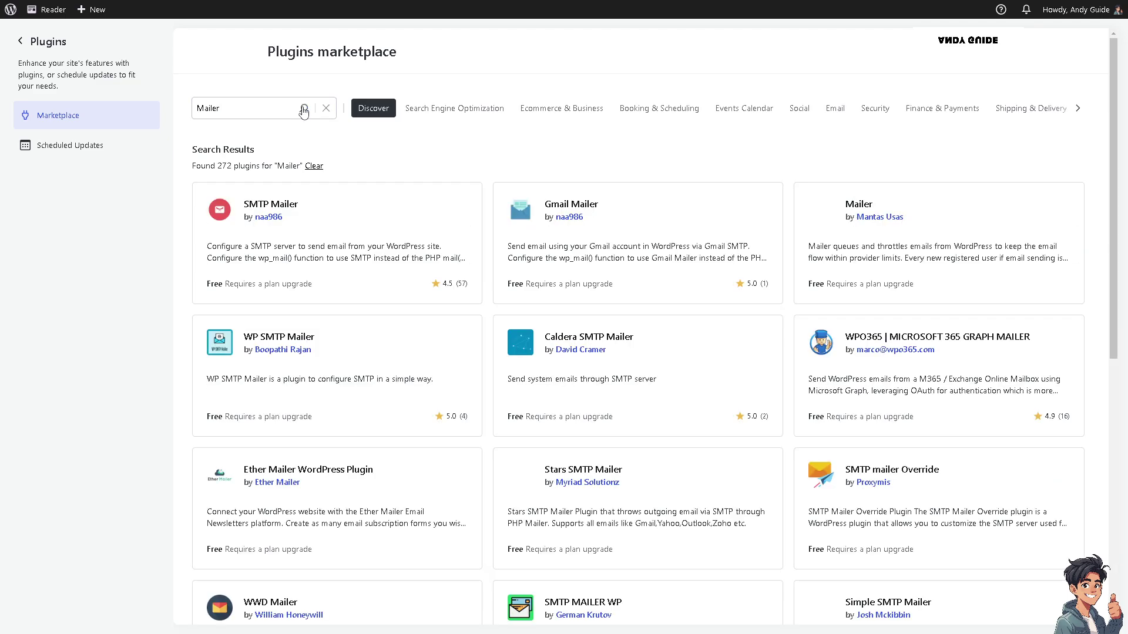
Browse the Mailer results and refine the search to 'Mailerlite'
scroll(415, 287, "down", 3)
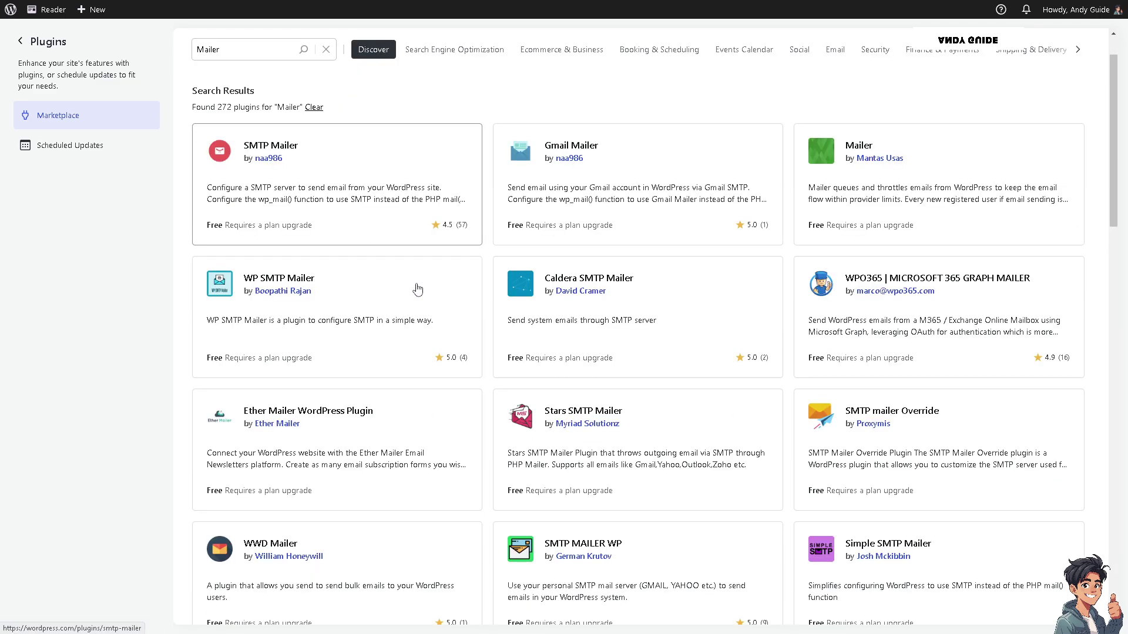
scroll(415, 288, "up", 4)
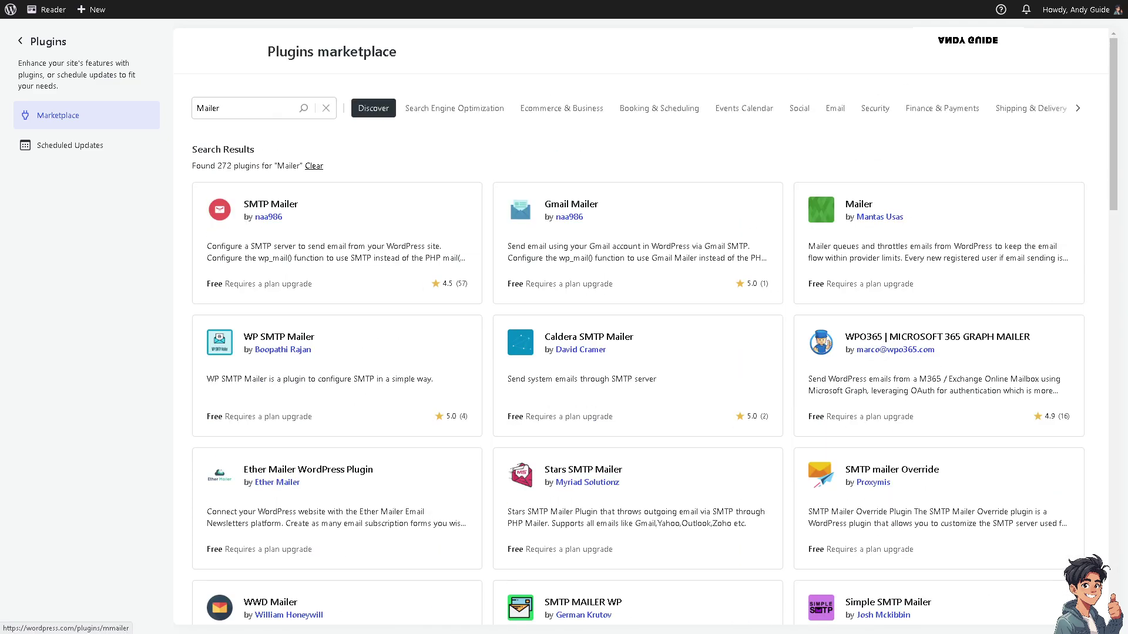
scroll(559, 354, "down", 8)
scroll(561, 353, "down", 4)
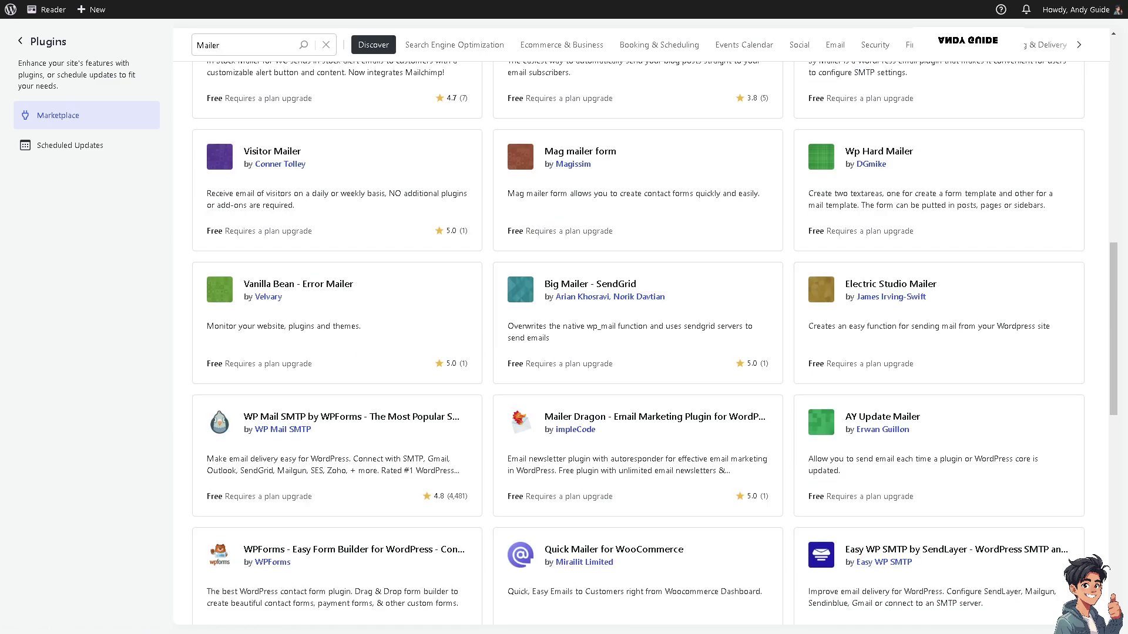
type("lite")
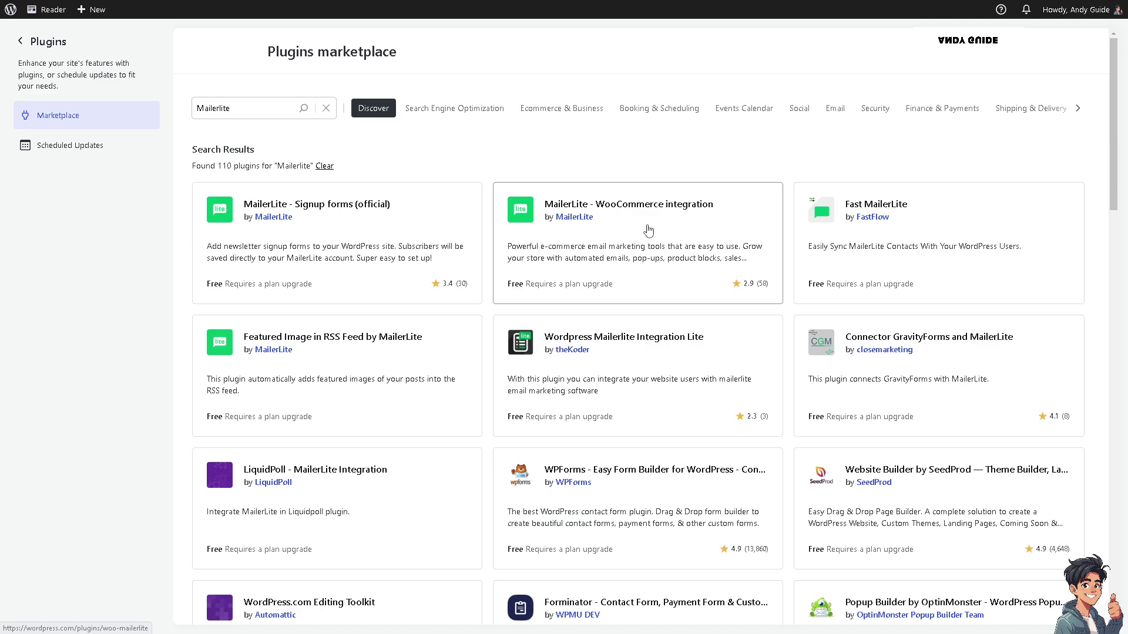
Open the MailerLite – Signup forms (official) plugin card, version 1.7.11
left_click(304, 247)
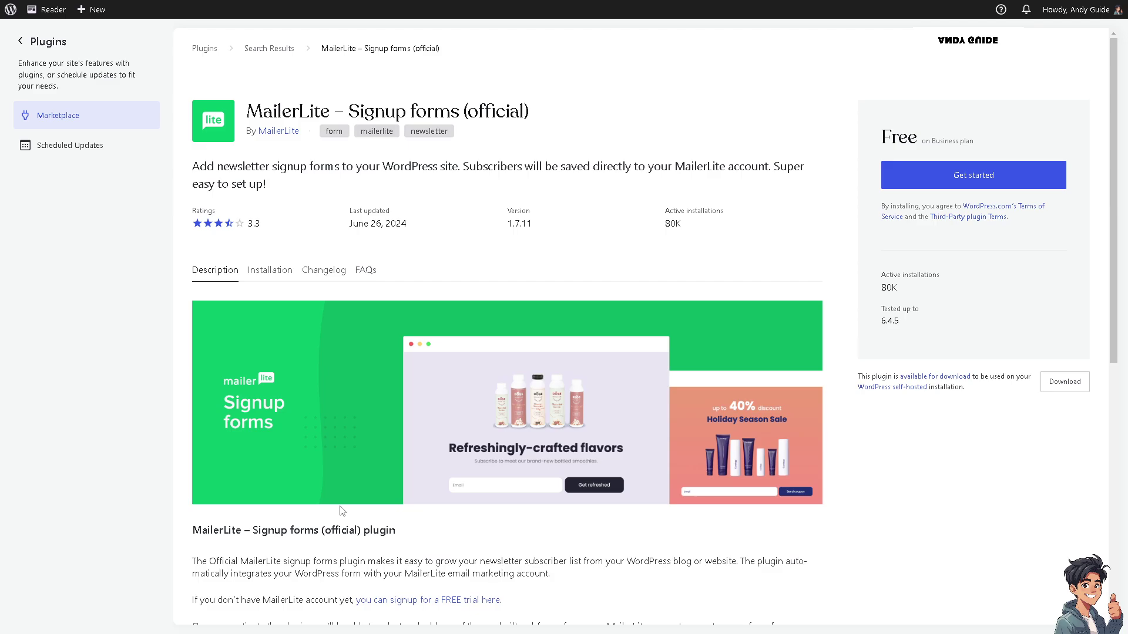
Review the MailerLite signup forms plugin page and start installing it with Get started
scroll(342, 510, "down", 1)
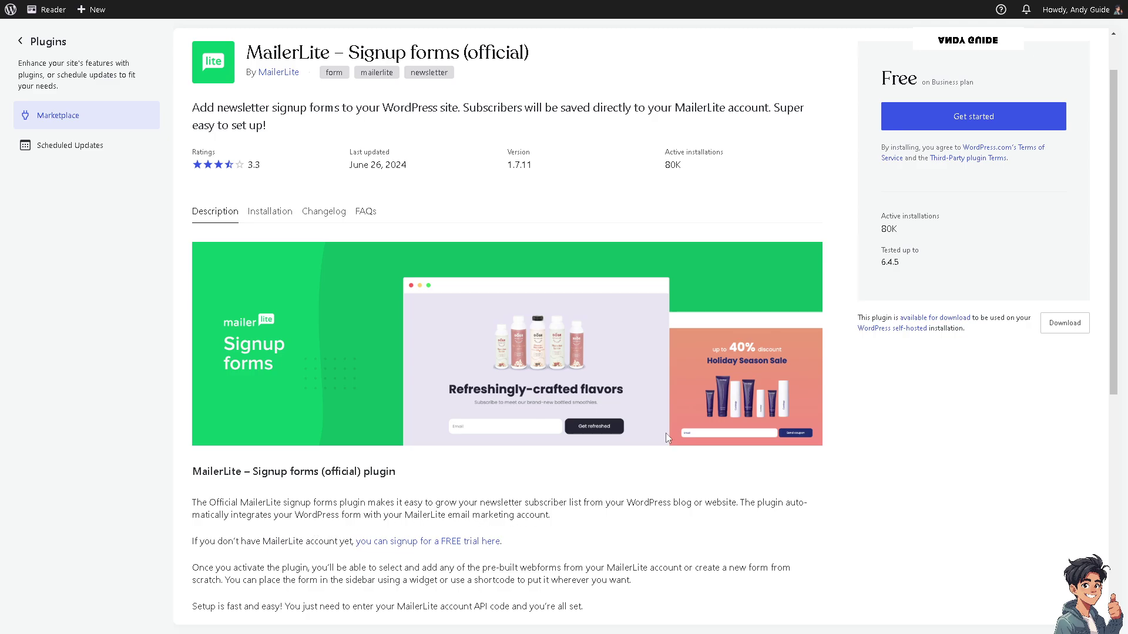
left_click(937, 124)
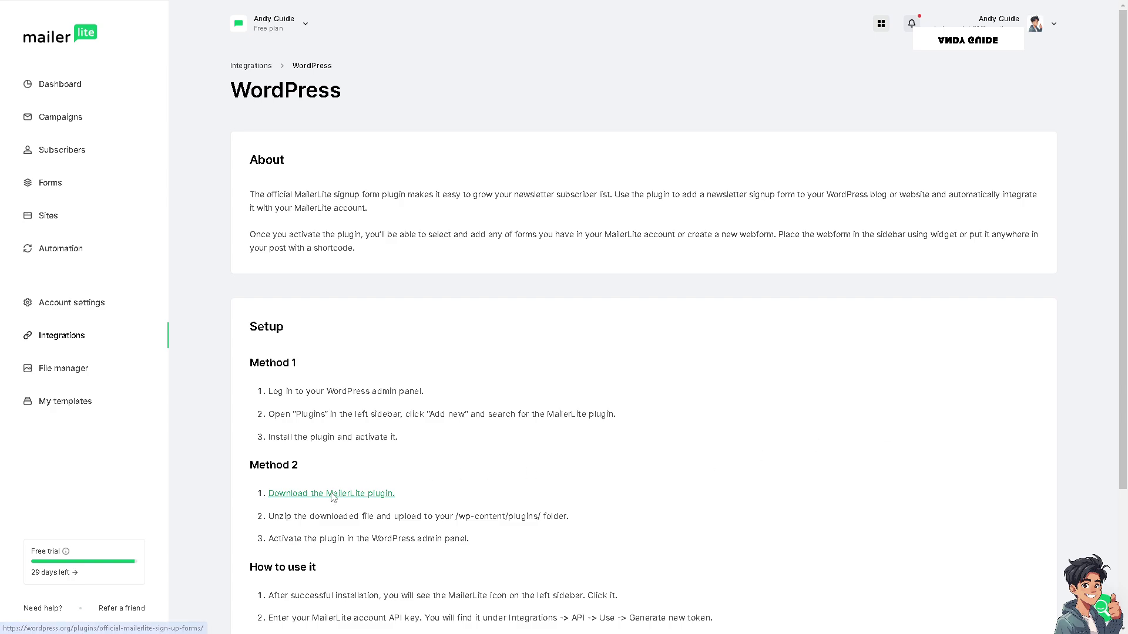
Look through the official MailerLite plugin's WordPress.org directory page, version 1.7.11
key("ctrl+Tab")
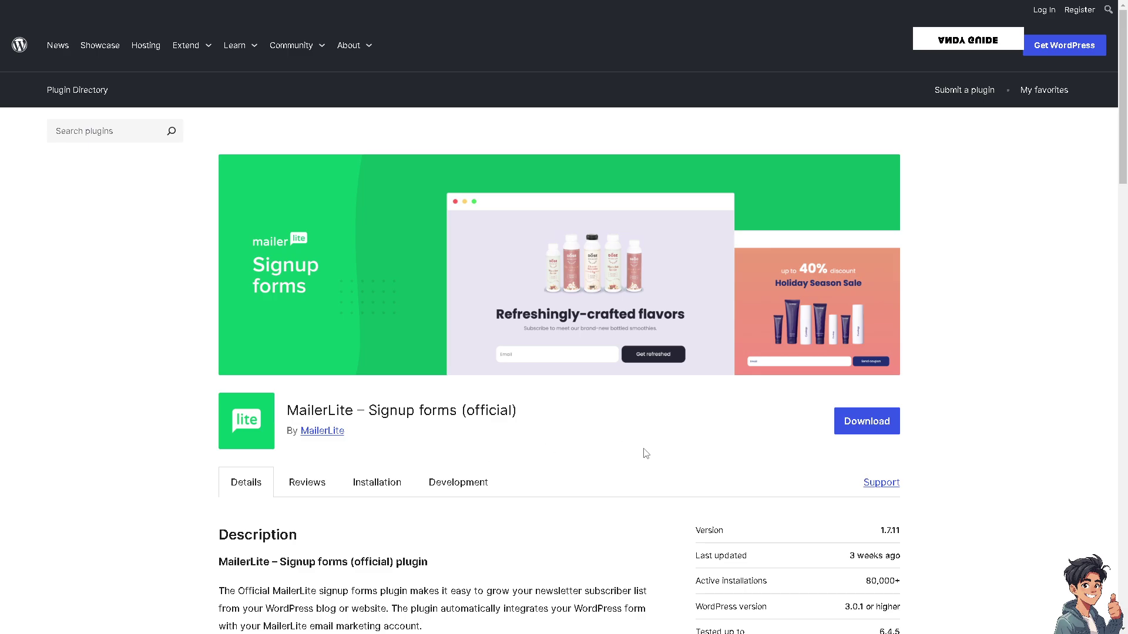
scroll(587, 479, "down", 1)
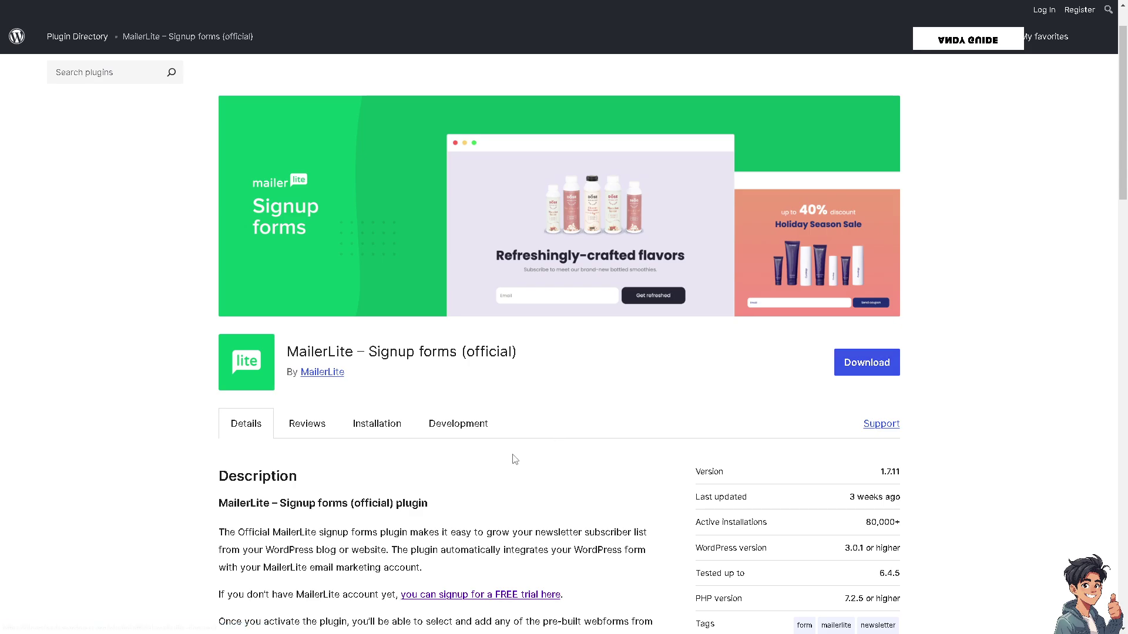
scroll(511, 456, "down", 1)
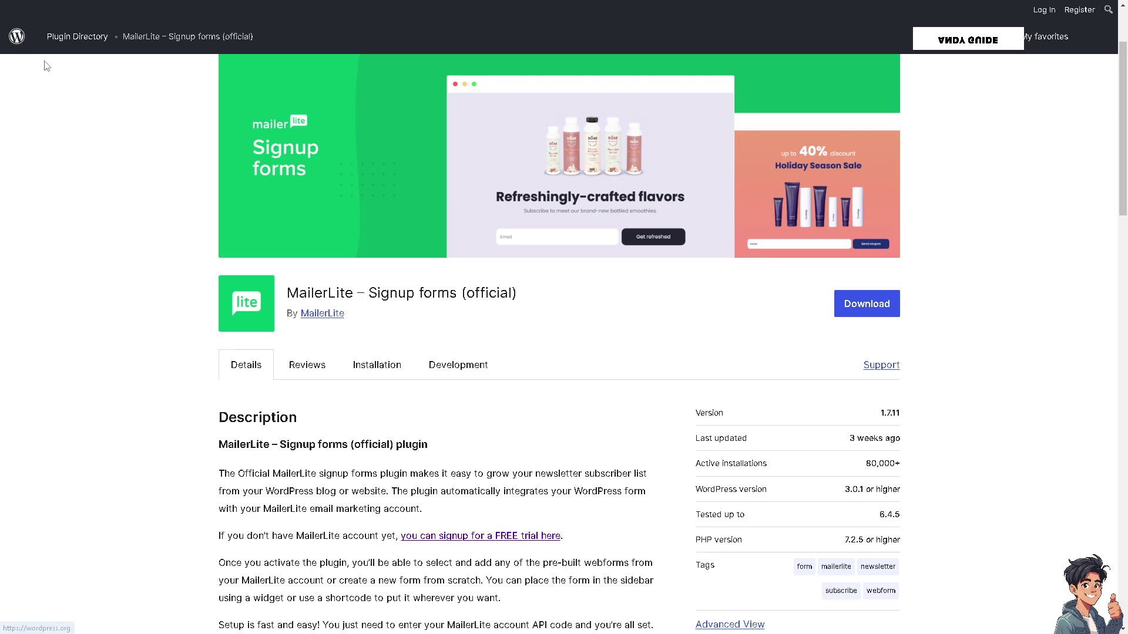
scroll(224, 190, "up", 1)
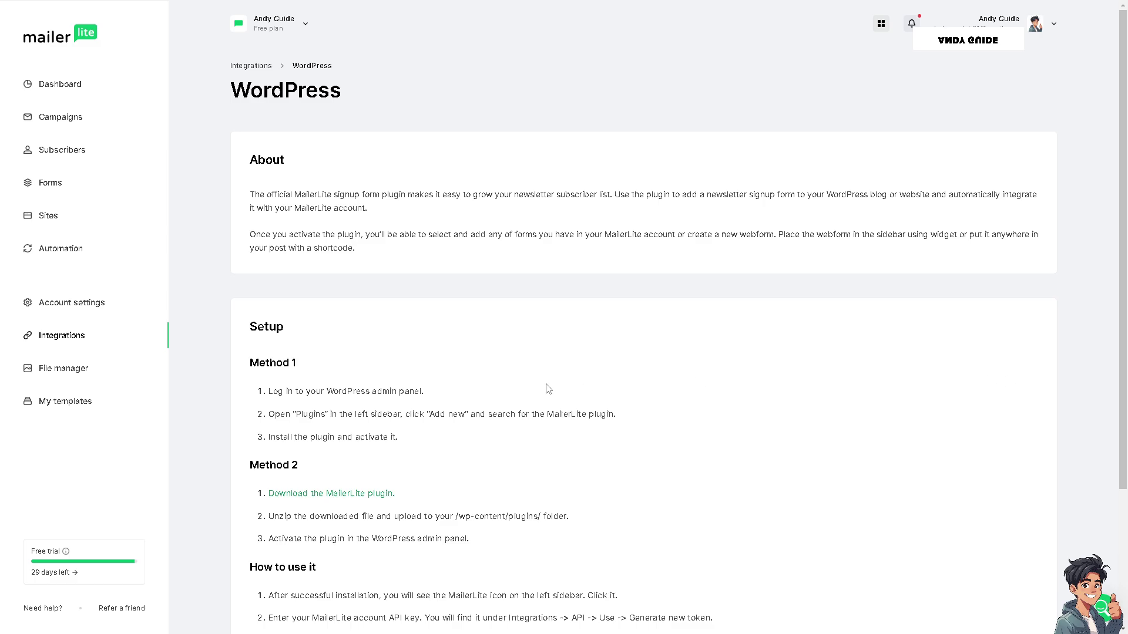
Scroll through the remaining WordPress Setup instructions in MailerLite
scroll(546, 392, "down", 1)
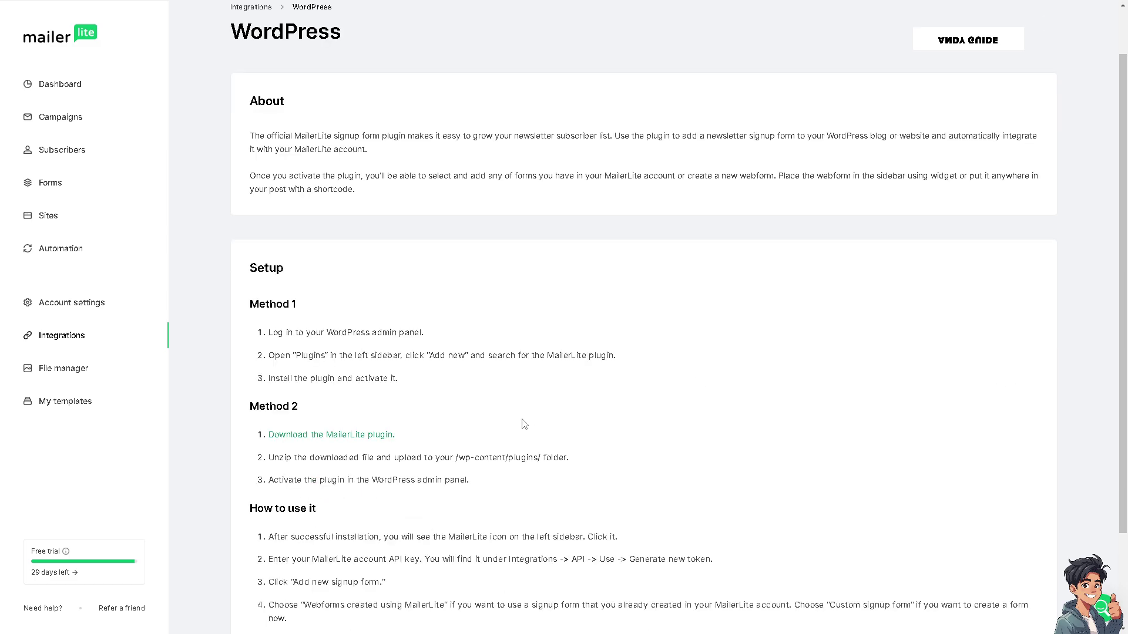
scroll(514, 424, "down", 1)
scroll(508, 447, "down", 1)
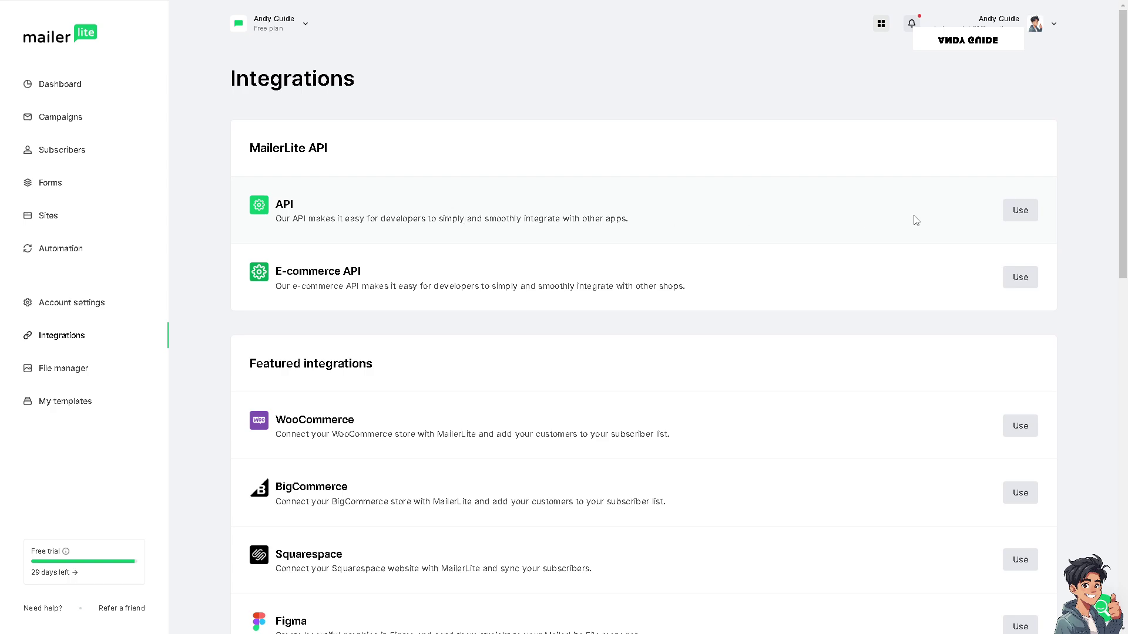
Open MailerLite's Developer API page from the API row's Use button
left_click(1020, 212)
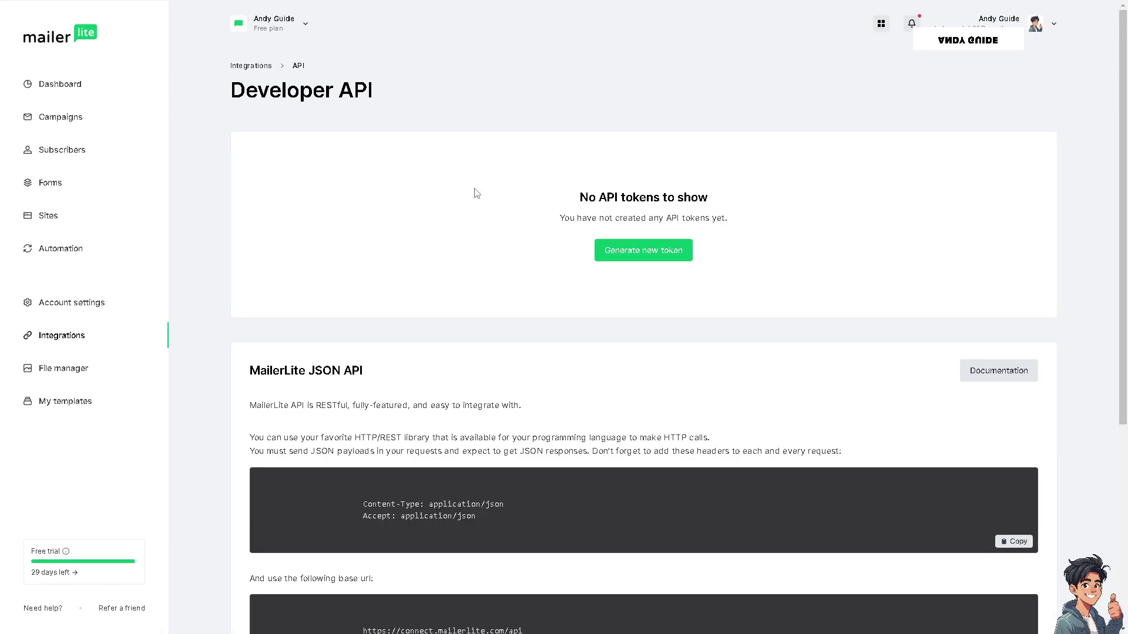
Generate a new API token, naming it from saved suggestions and accepting the Terms of Use
left_click(616, 256)
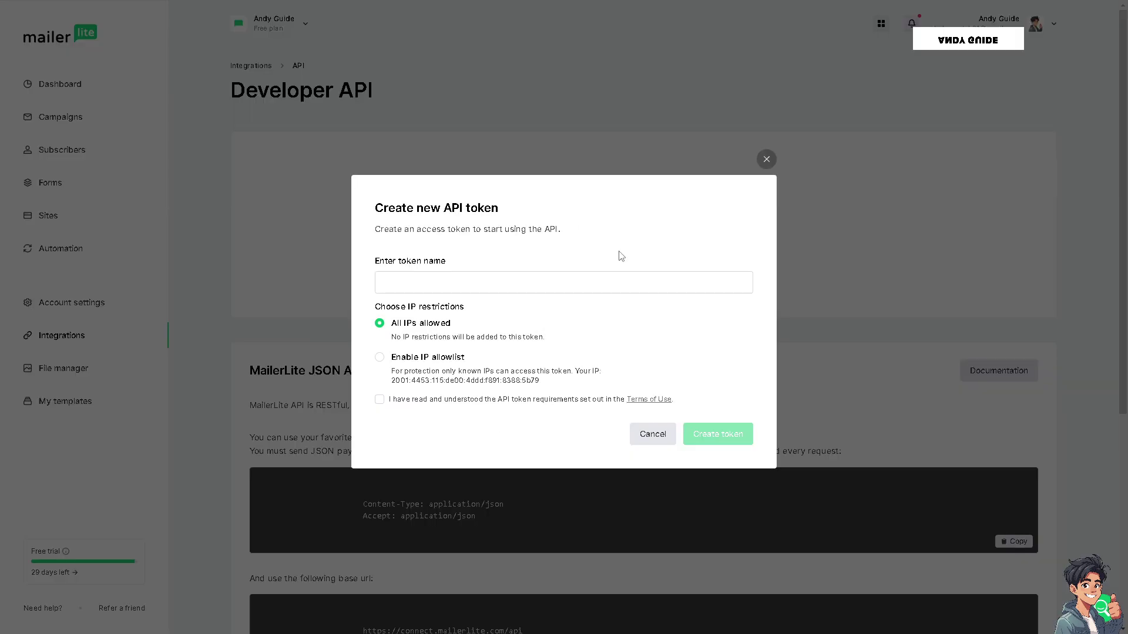
left_click(457, 287)
type("An")
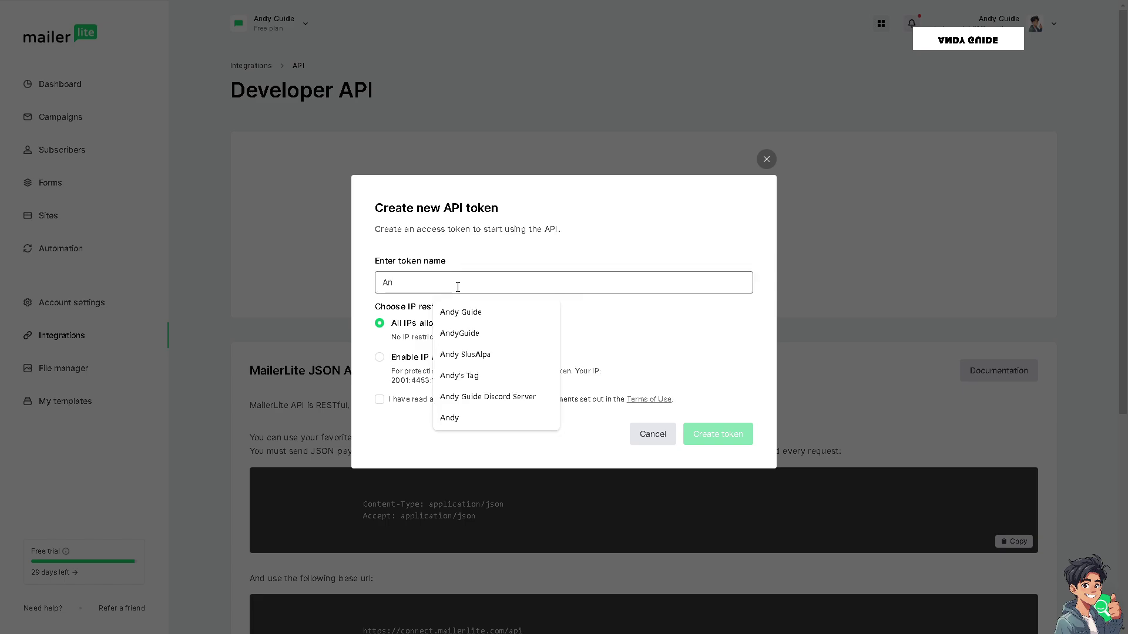
type("y")
key("BackSpace")
left_click(463, 313)
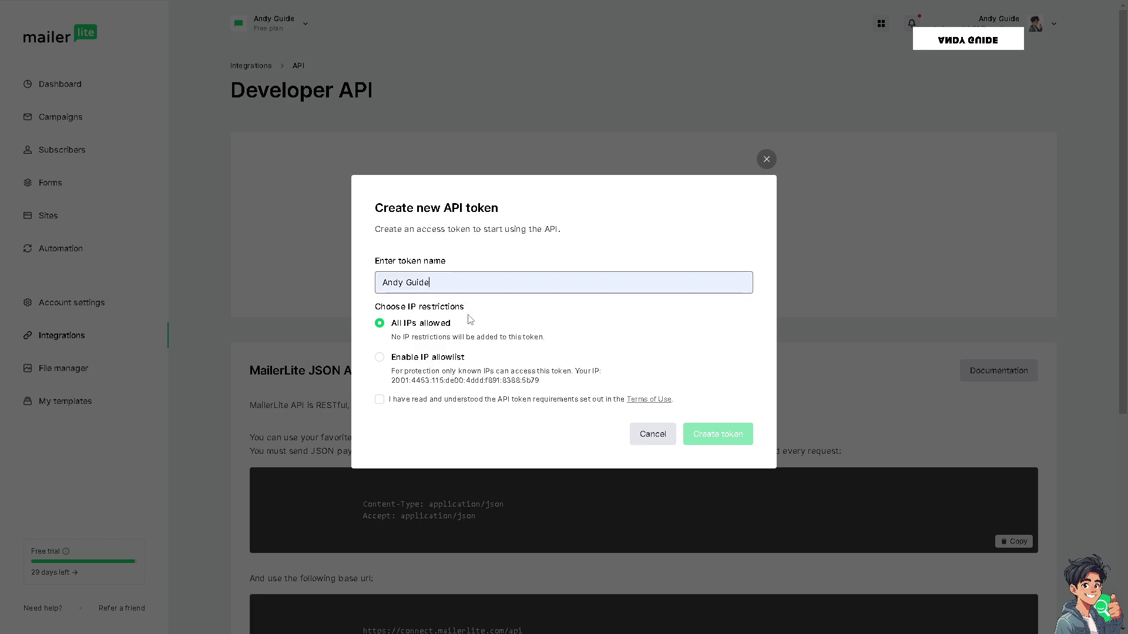
left_click(380, 400)
Create the new API token so its one-time key appears in the token dialog
left_click(696, 438)
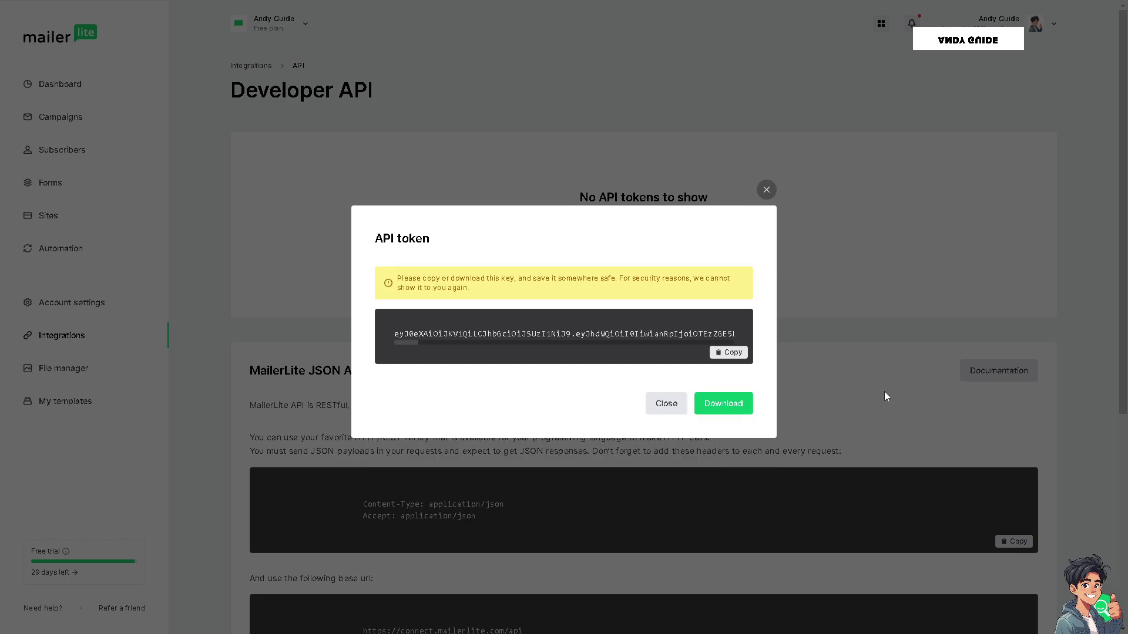